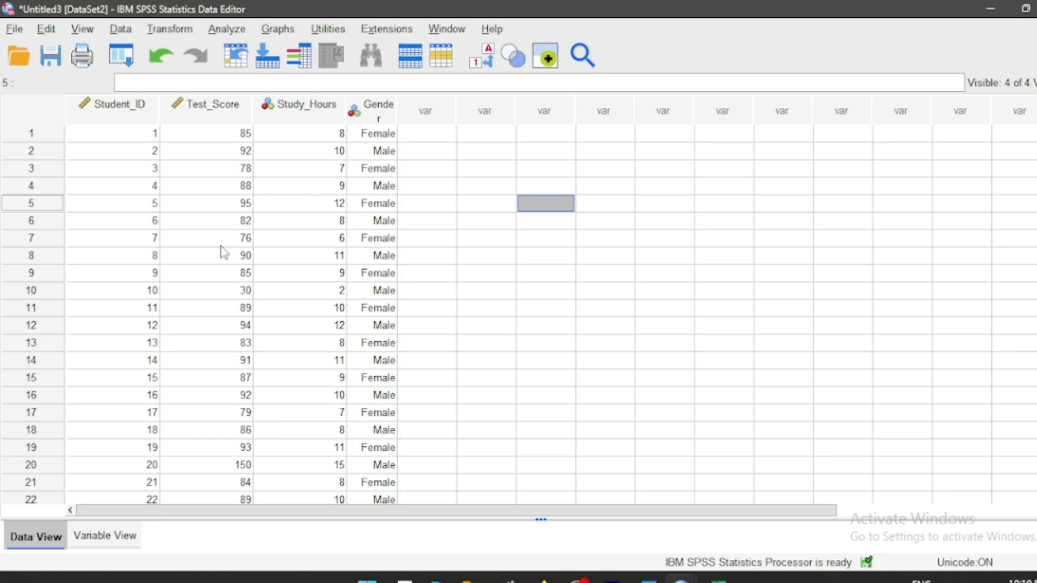
# Start an Explore descriptive analysis with Test_Score as the dependent variable
pyautogui.click(228, 30)
pyautogui.moveTo(292, 99)
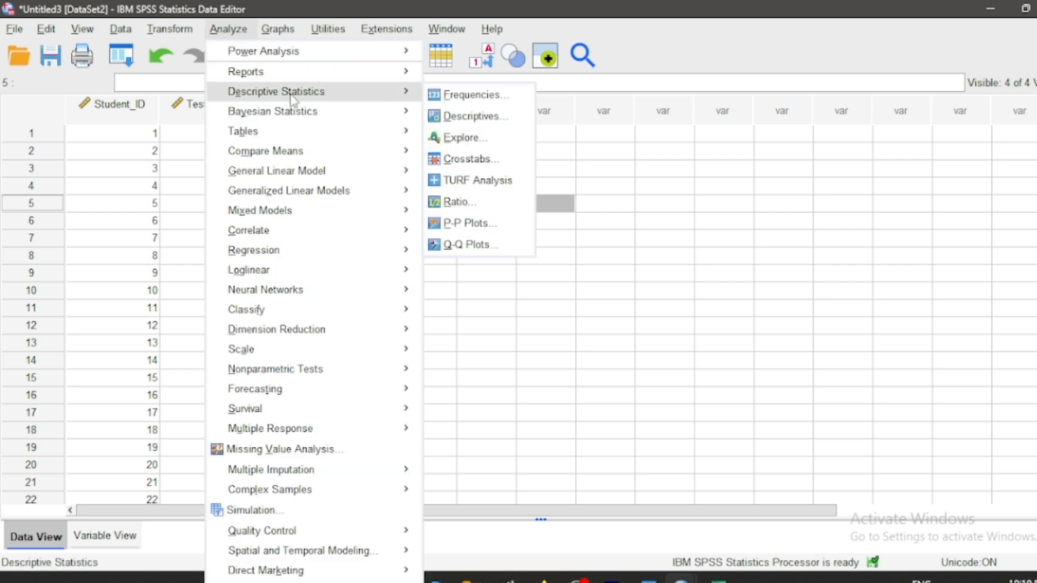
pyautogui.click(491, 142)
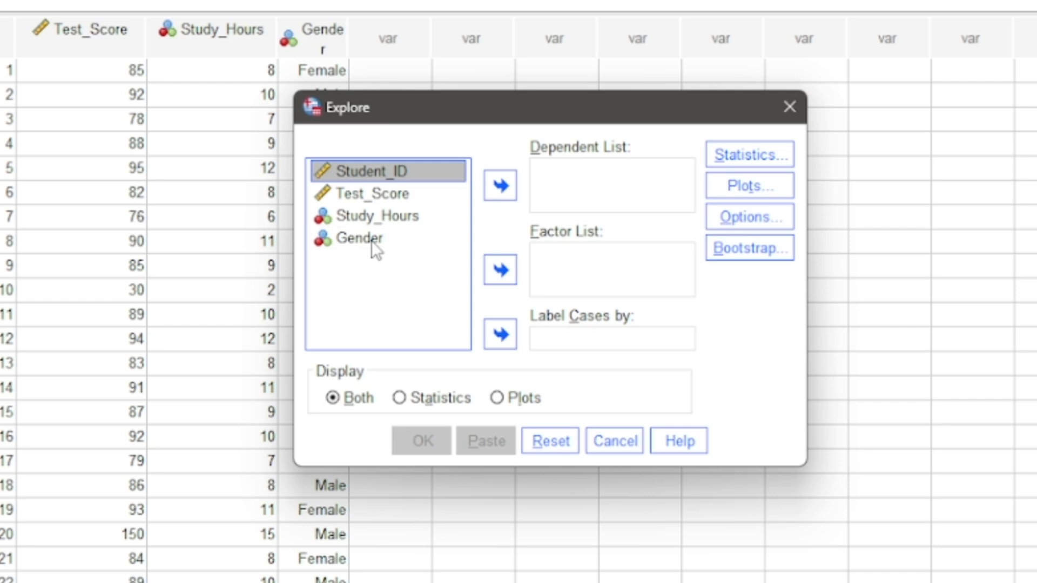
pyautogui.click(373, 195)
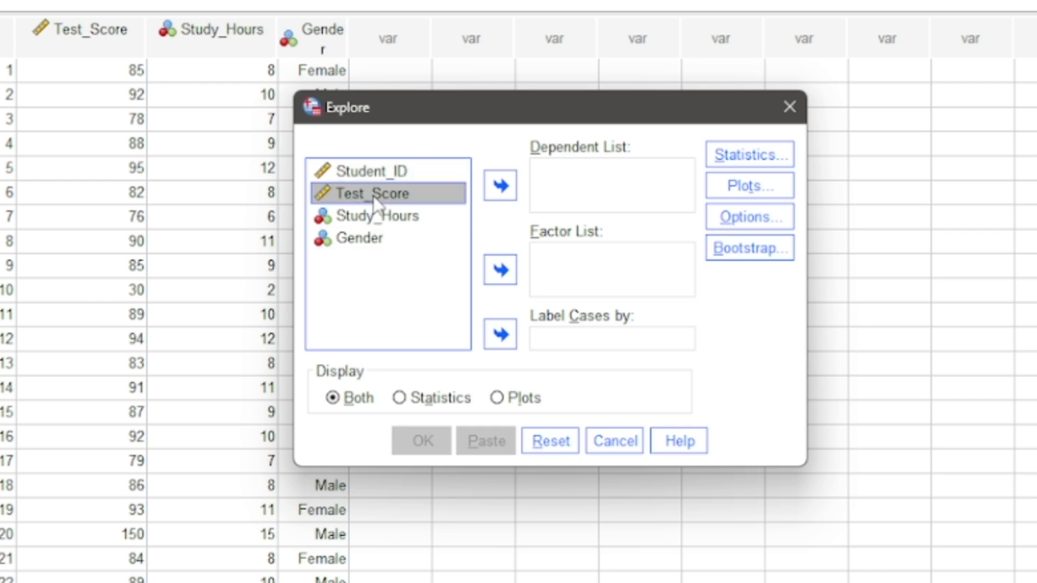
pyautogui.click(489, 192)
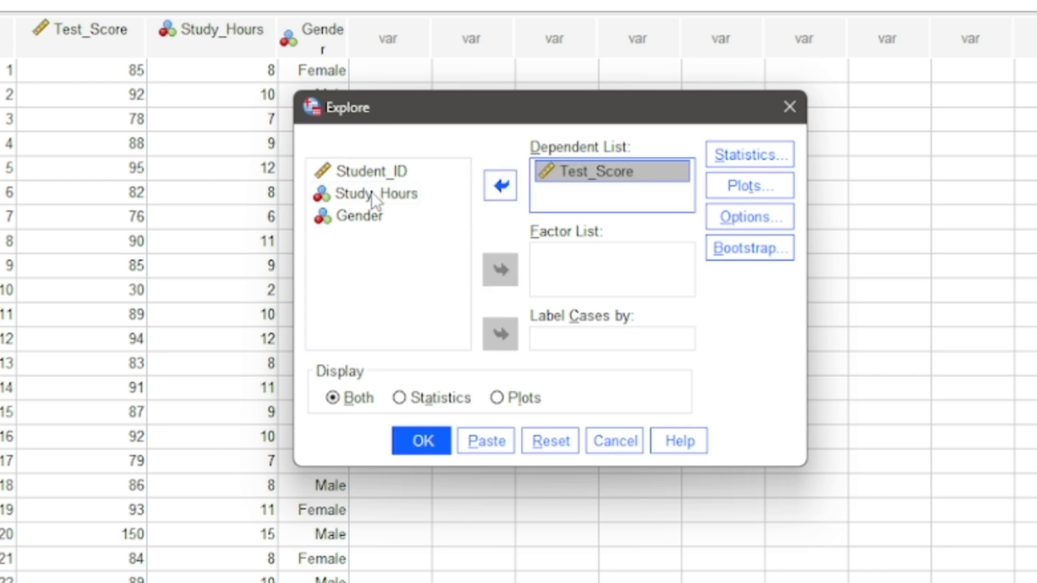
# Add Gender as the factor variable of the Explore analysis
pyautogui.click(371, 201)
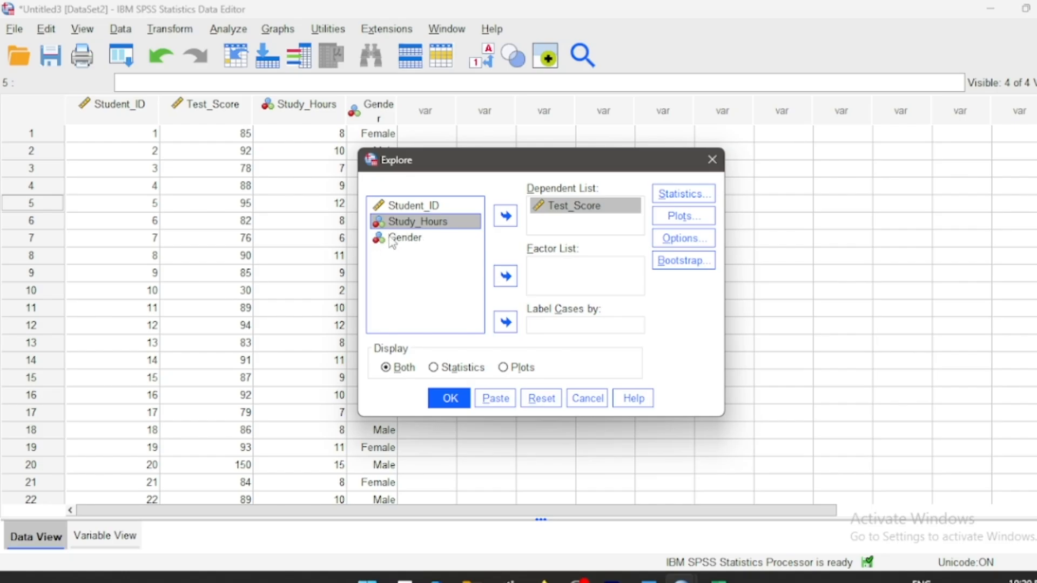
pyautogui.click(416, 241)
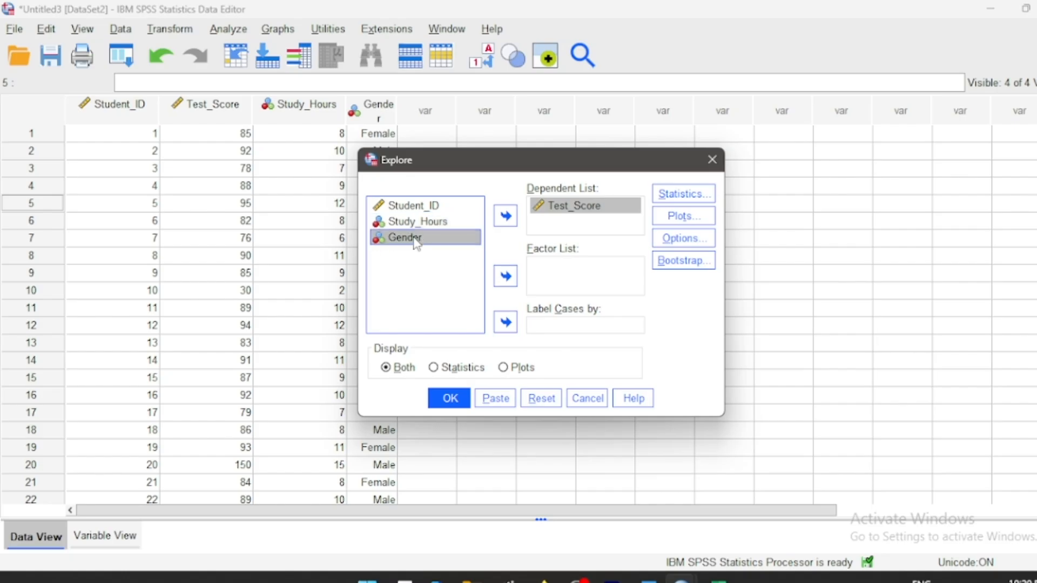
pyautogui.moveTo(417, 244); pyautogui.dragTo(381, 212)
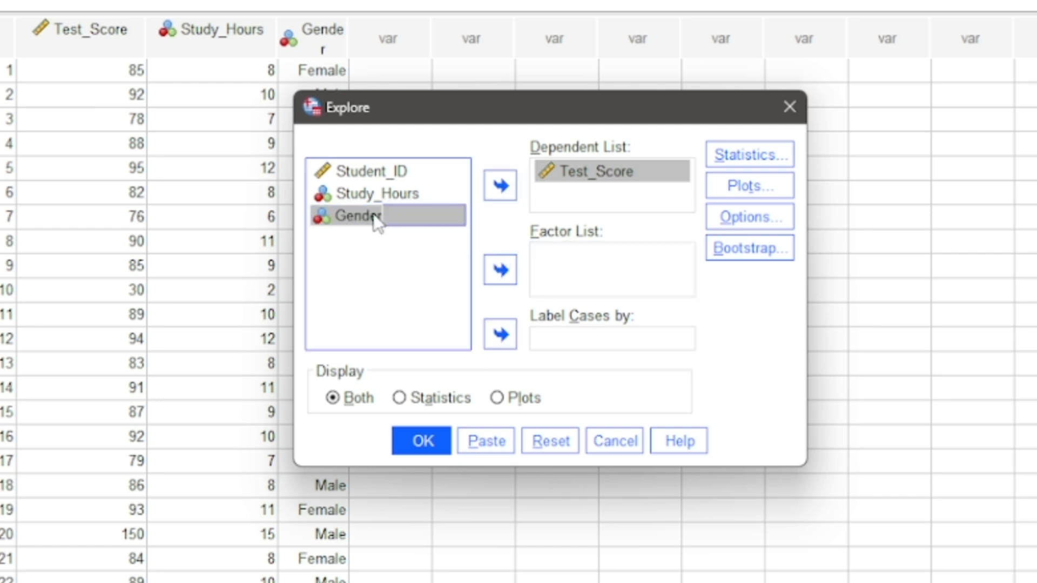
pyautogui.click(498, 276)
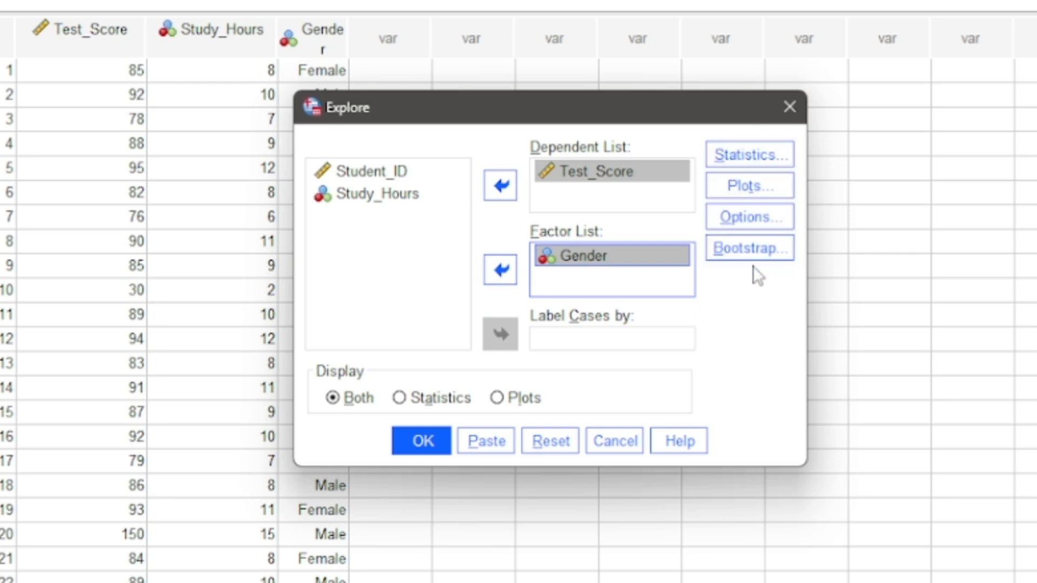
# Include Outliers in the Explore statistics alongside Descriptives with the 95% confidence interval for the mean
pyautogui.click(756, 168)
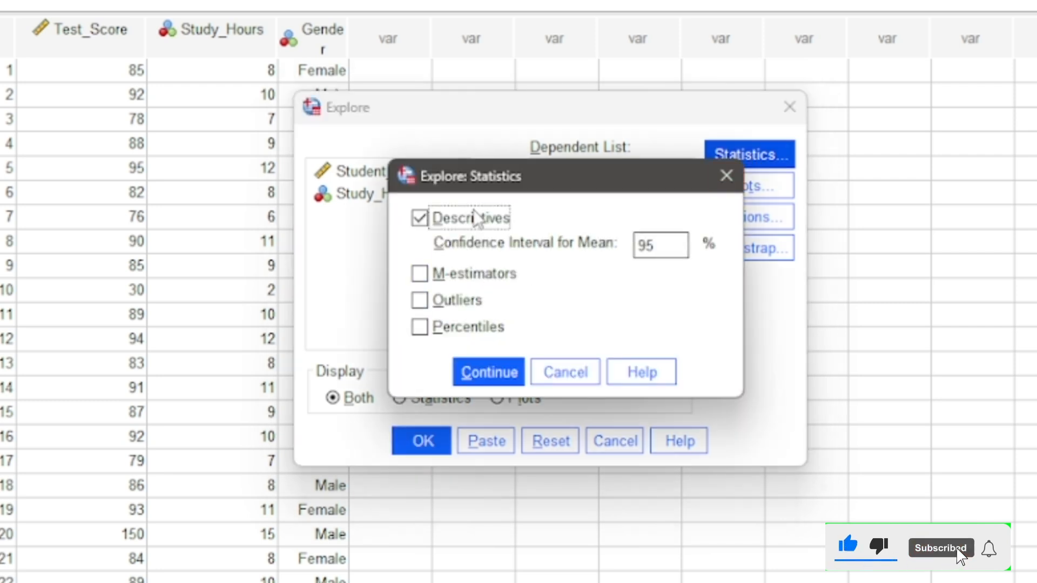
pyautogui.click(421, 298)
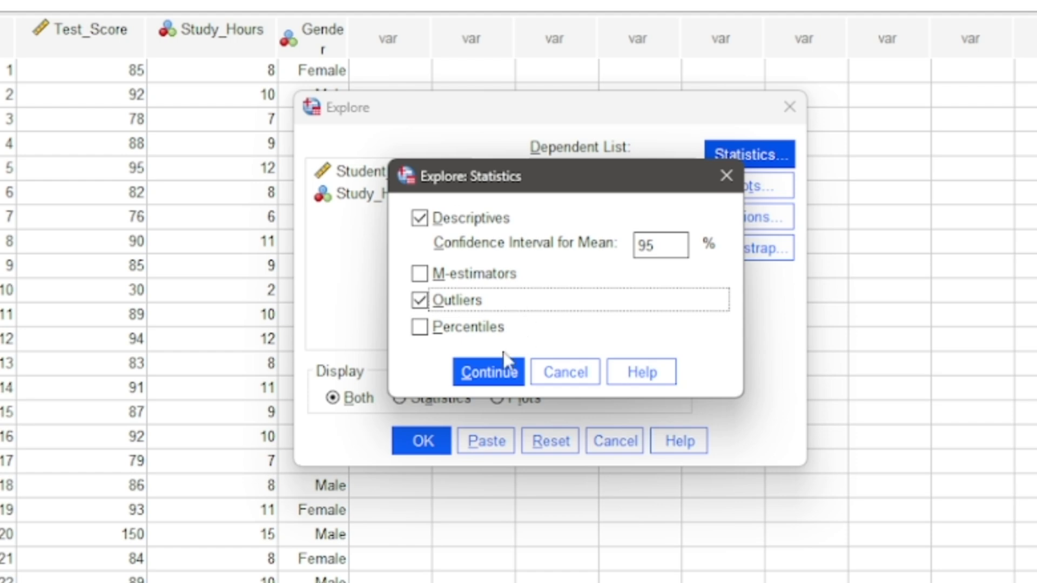
pyautogui.click(493, 375)
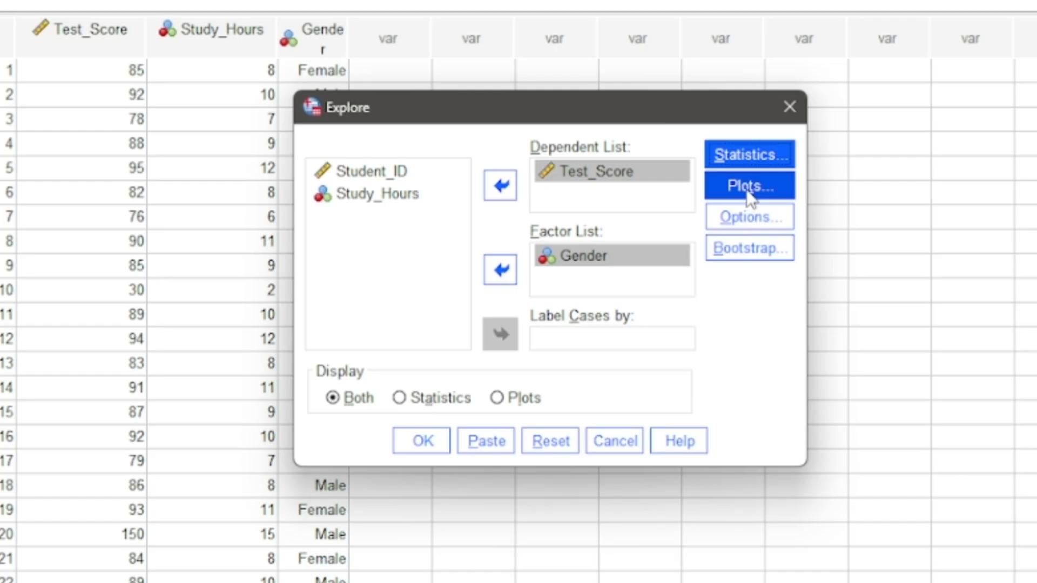
# Enable normality plots with tests and keep missing values handled by excluding cases listwise
pyautogui.click(749, 187)
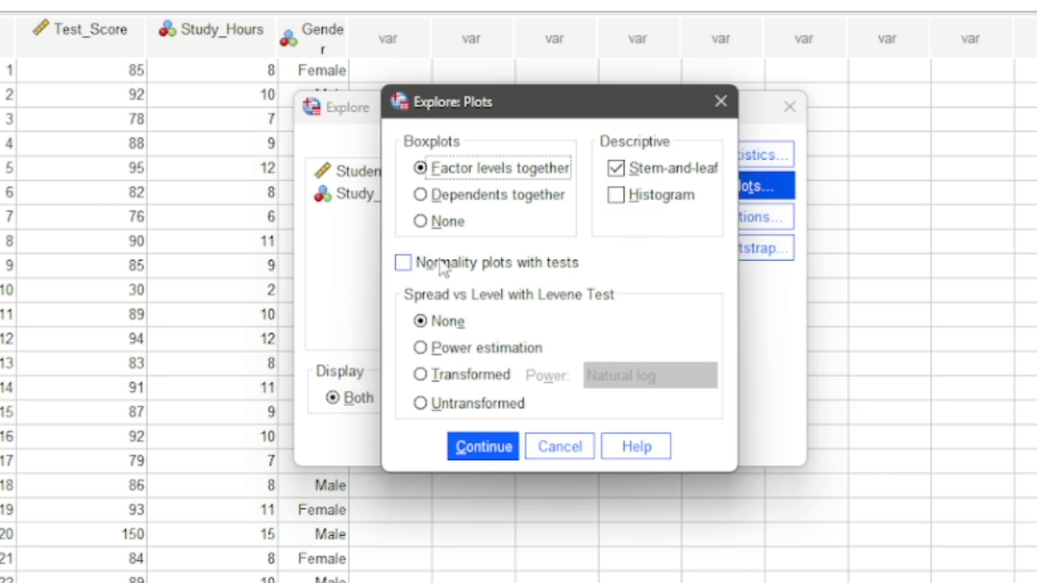
pyautogui.click(403, 263)
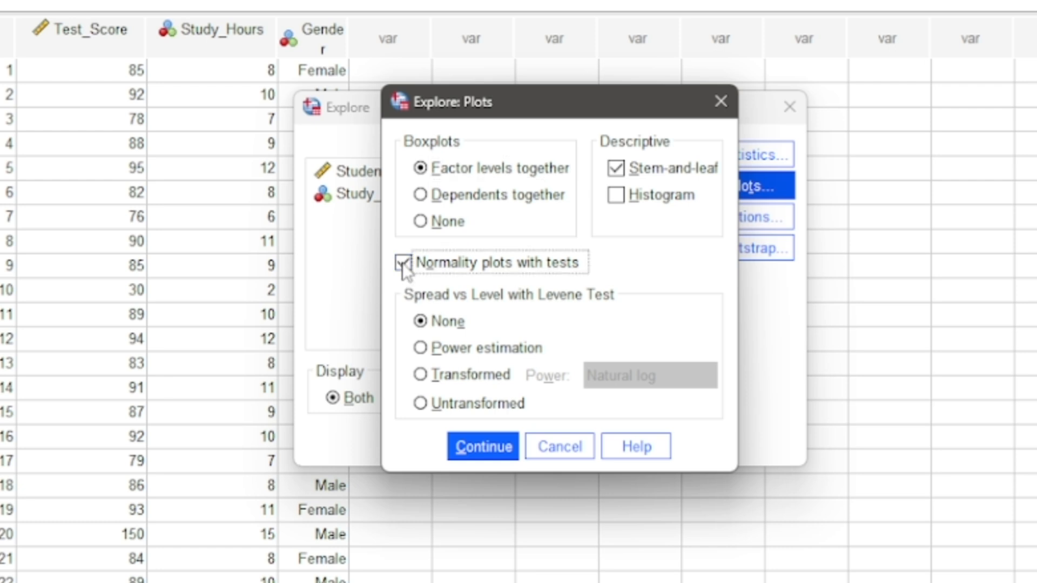
pyautogui.click(482, 447)
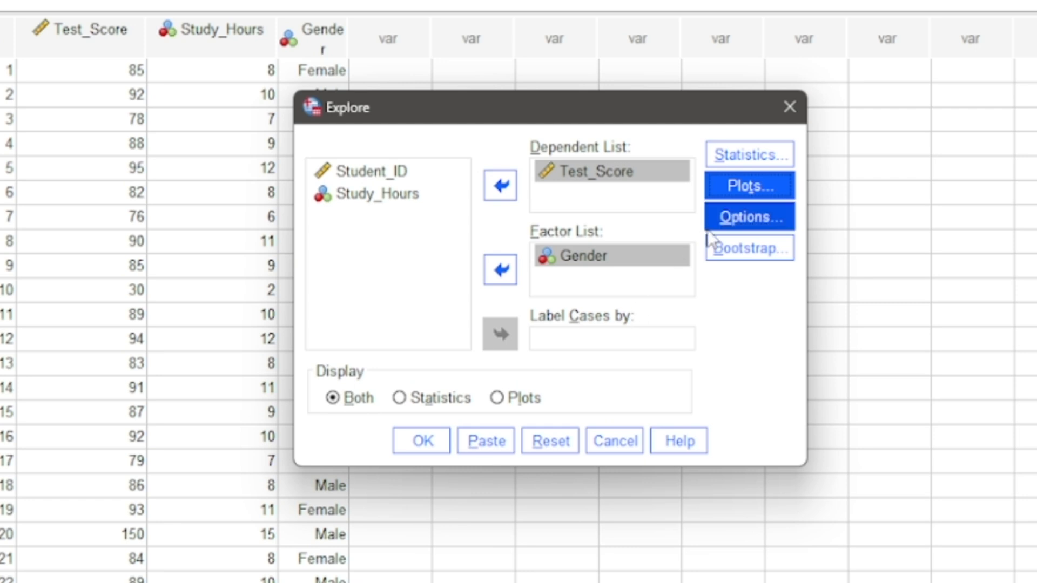
pyautogui.click(734, 231)
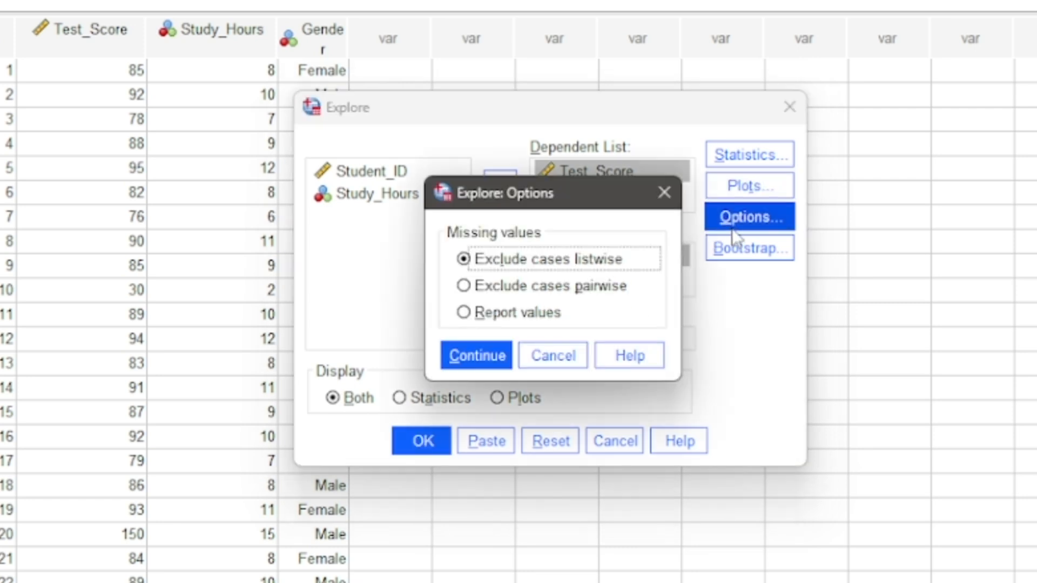
pyautogui.click(487, 360)
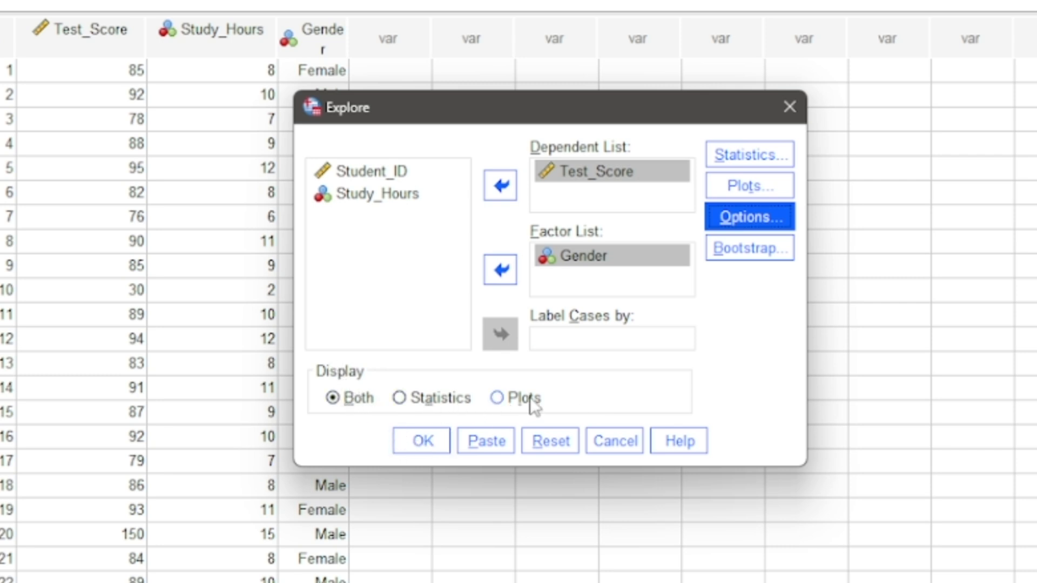
# Set the display to both statistics and plots and run the Explore analysis
pyautogui.click(402, 398)
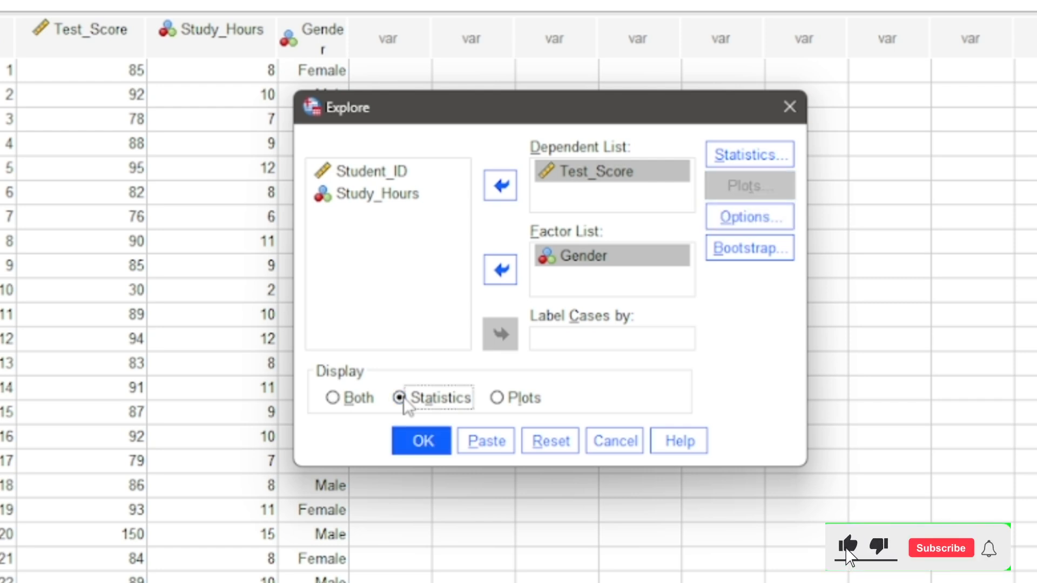
pyautogui.click(503, 398)
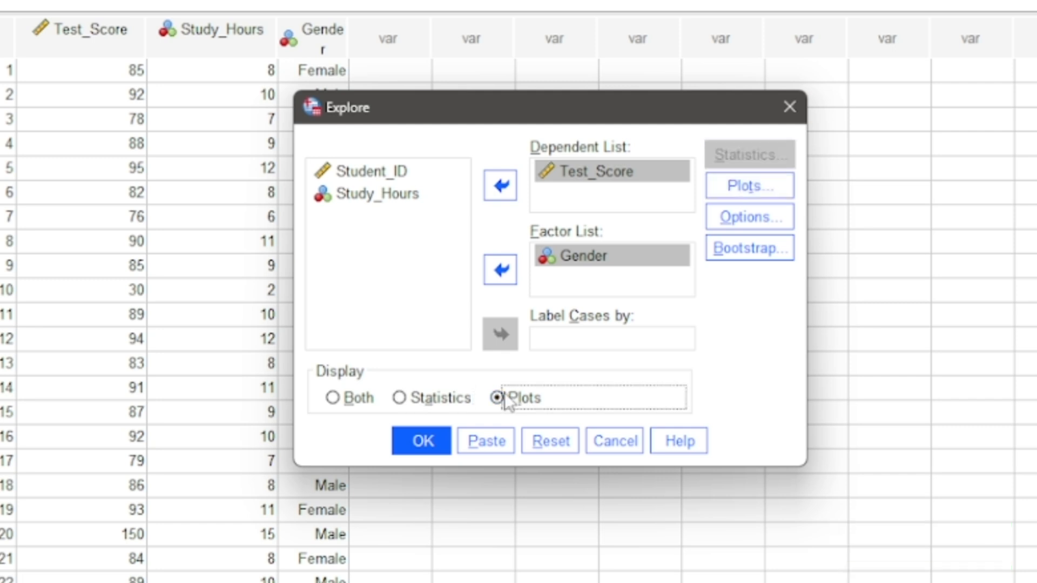
pyautogui.click(332, 398)
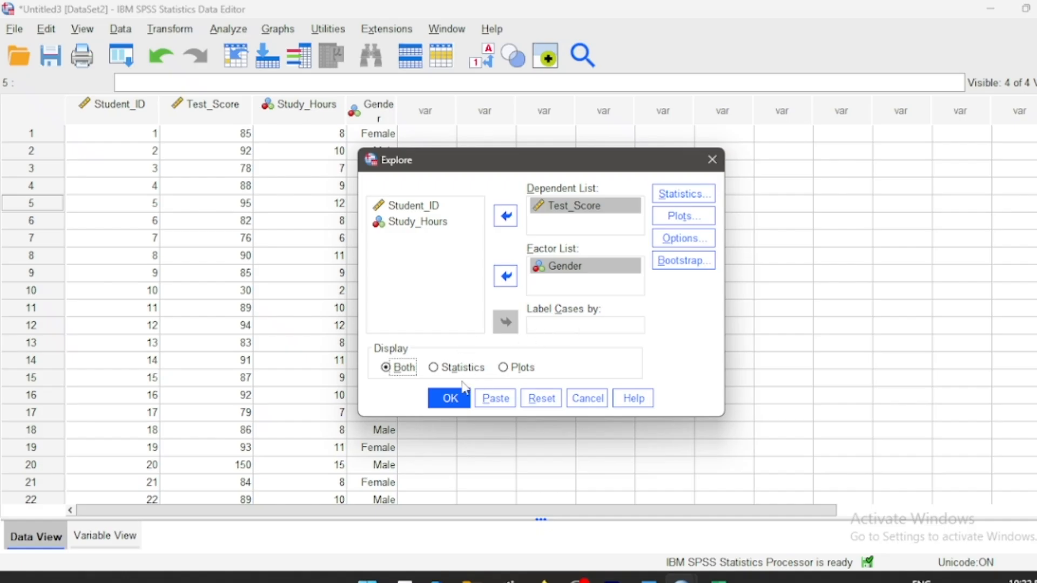
pyautogui.click(450, 399)
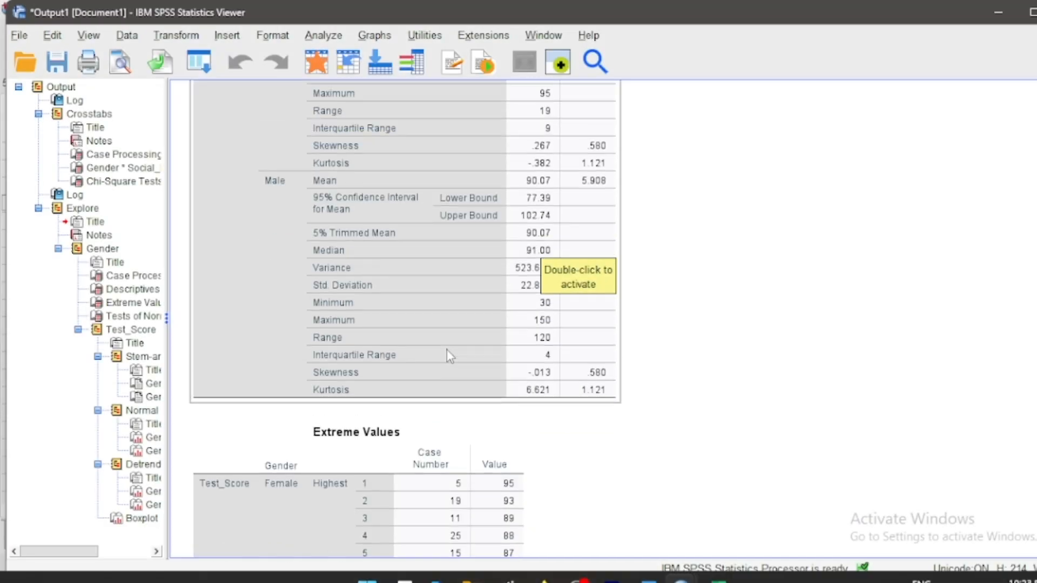
# Examine the Descriptives, Extreme Values and Tests of Normality tables and the stem-and-leaf plots of Test_Score for each gender
pyautogui.scroll(5, 446, 349)
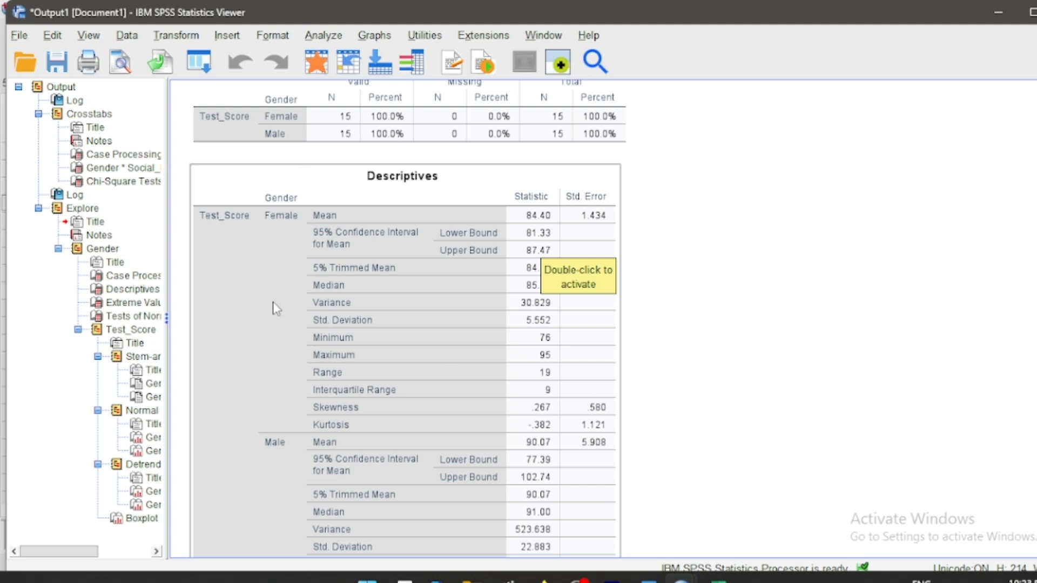
pyautogui.scroll(-4, 272, 319)
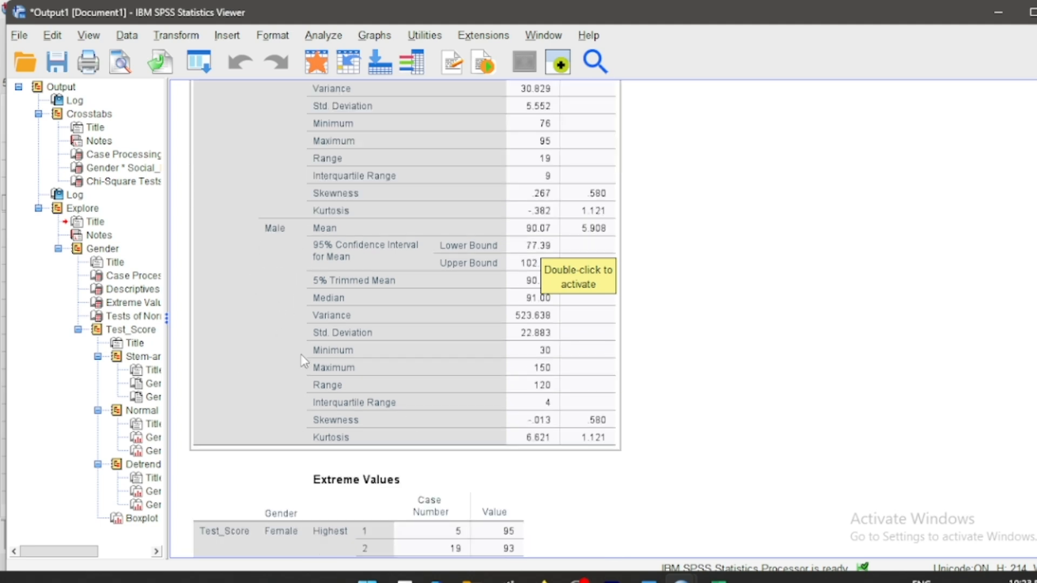
pyautogui.scroll(6, 304, 362)
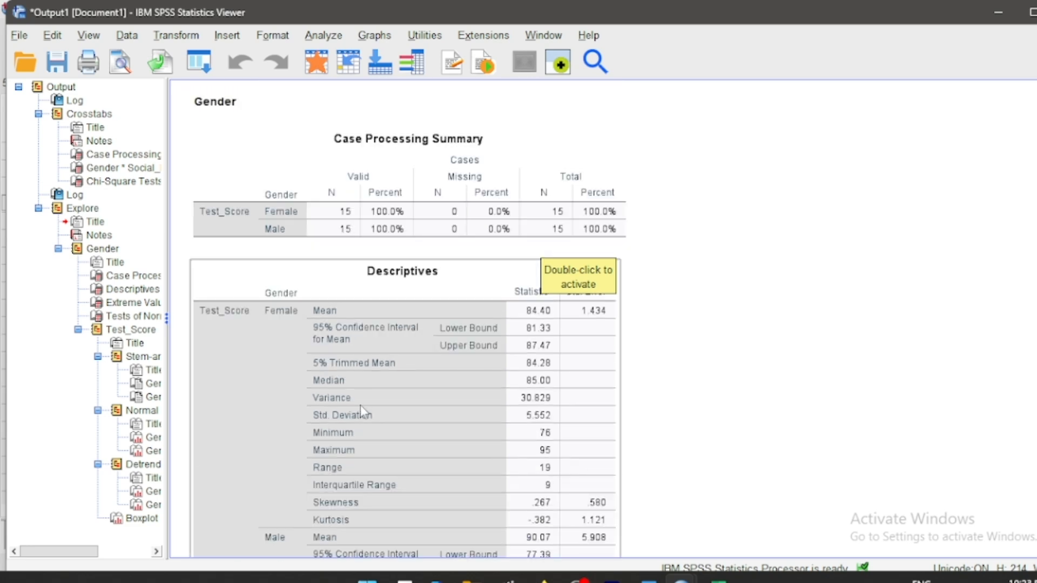
pyautogui.scroll(-3, 361, 405)
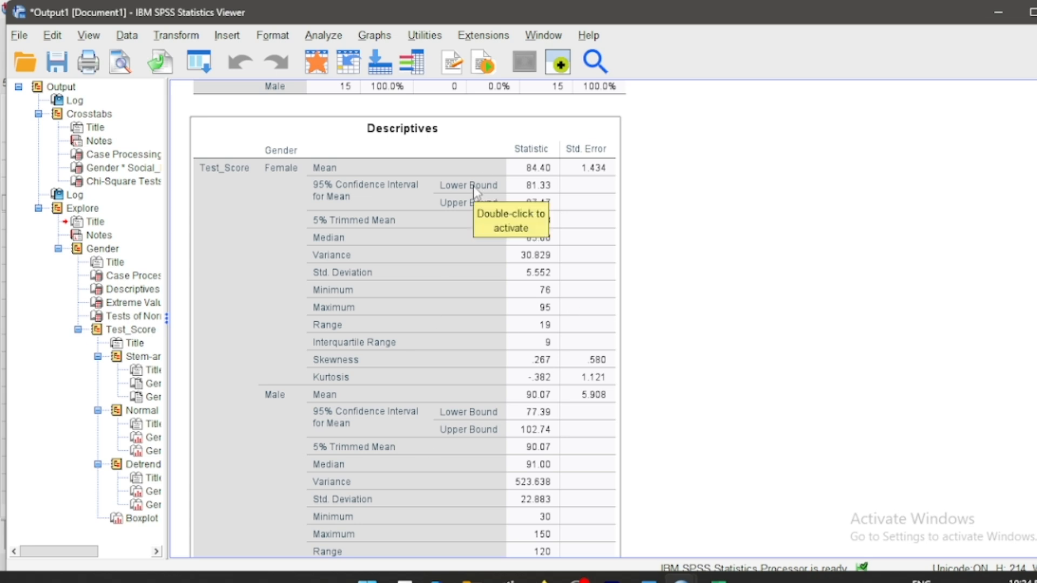
pyautogui.scroll(-5, 474, 189)
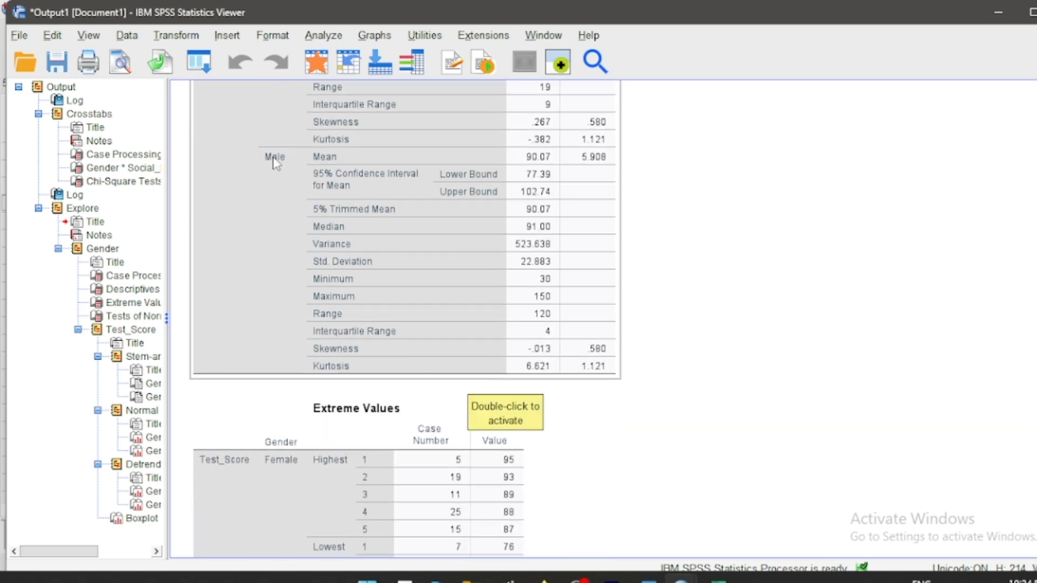
pyautogui.scroll(-5, 384, 358)
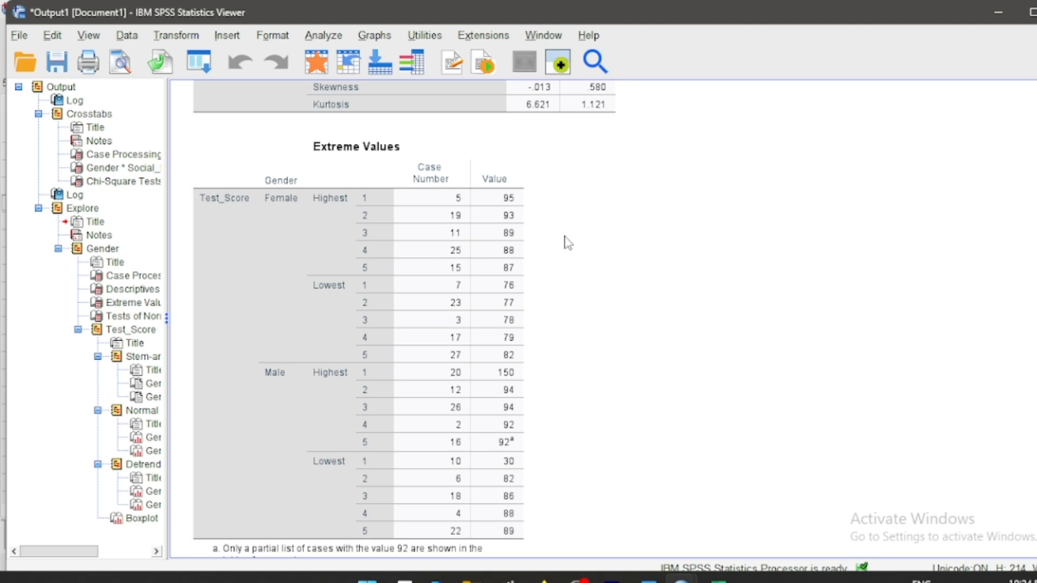
pyautogui.scroll(-1, 574, 323)
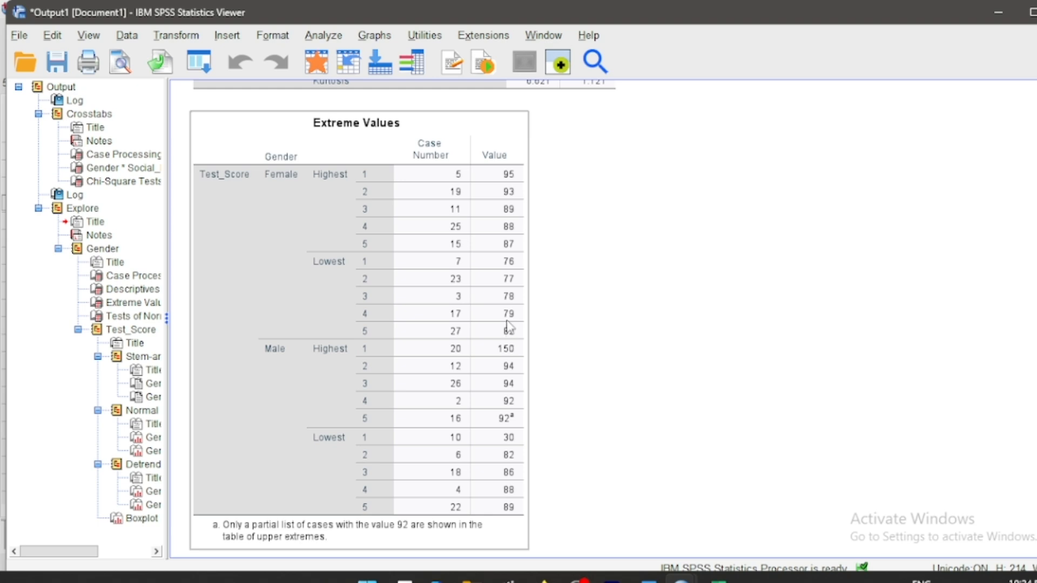
pyautogui.scroll(-10, 508, 295)
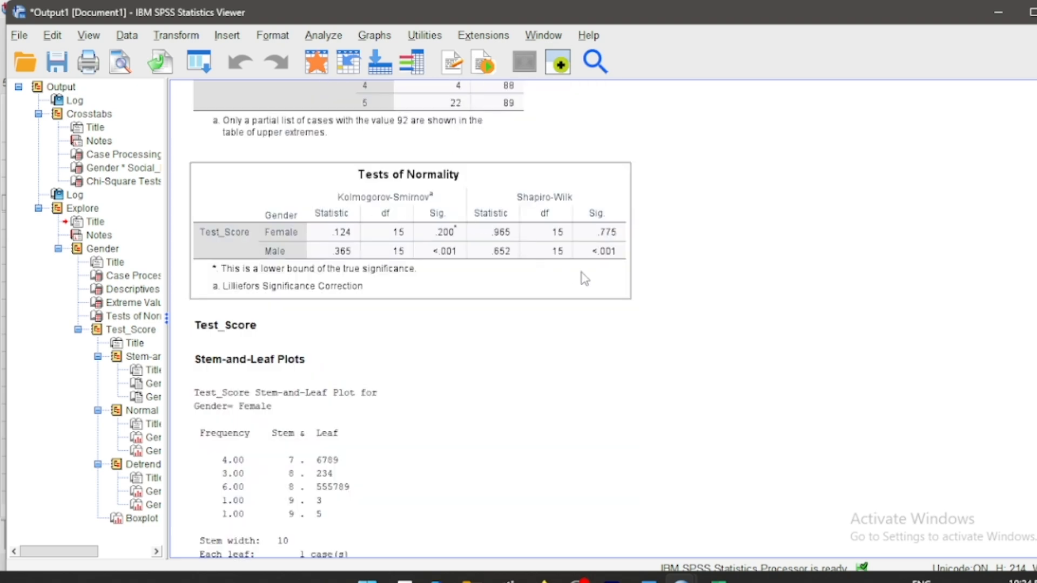
pyautogui.scroll(-3, 600, 242)
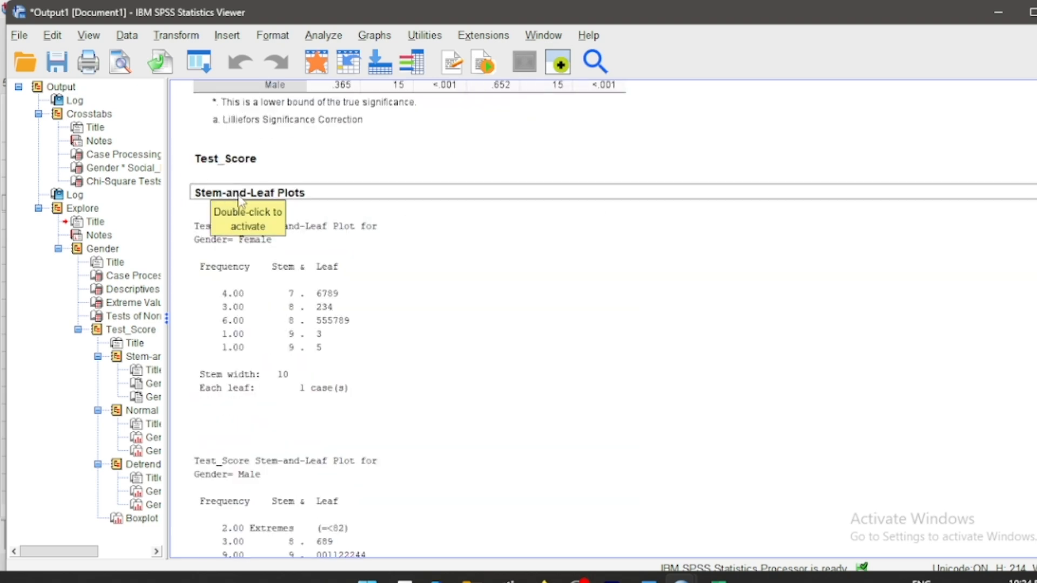
pyautogui.scroll(-4, 348, 294)
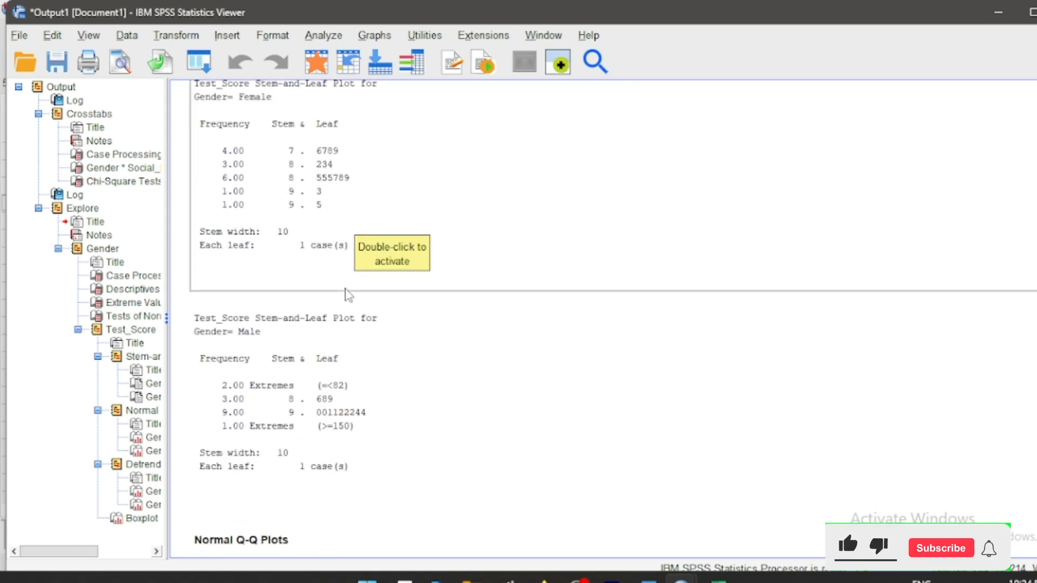
# Compare the normal and detrended Q-Q plots of Test_Score for females and males and inspect the boxplot for outliers
pyautogui.scroll(-7, 348, 294)
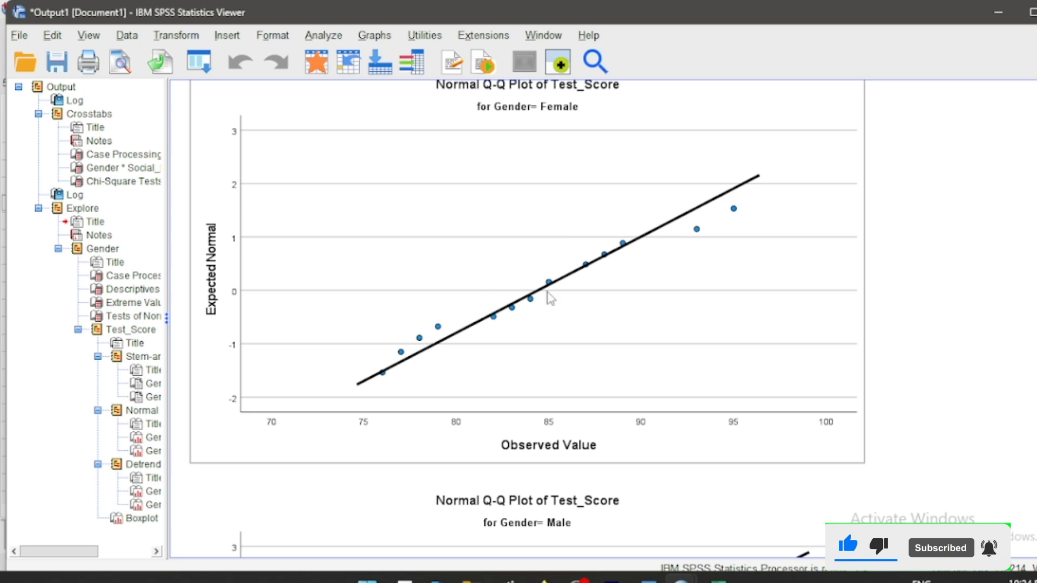
pyautogui.scroll(3, 550, 297)
pyautogui.scroll(-2, 550, 298)
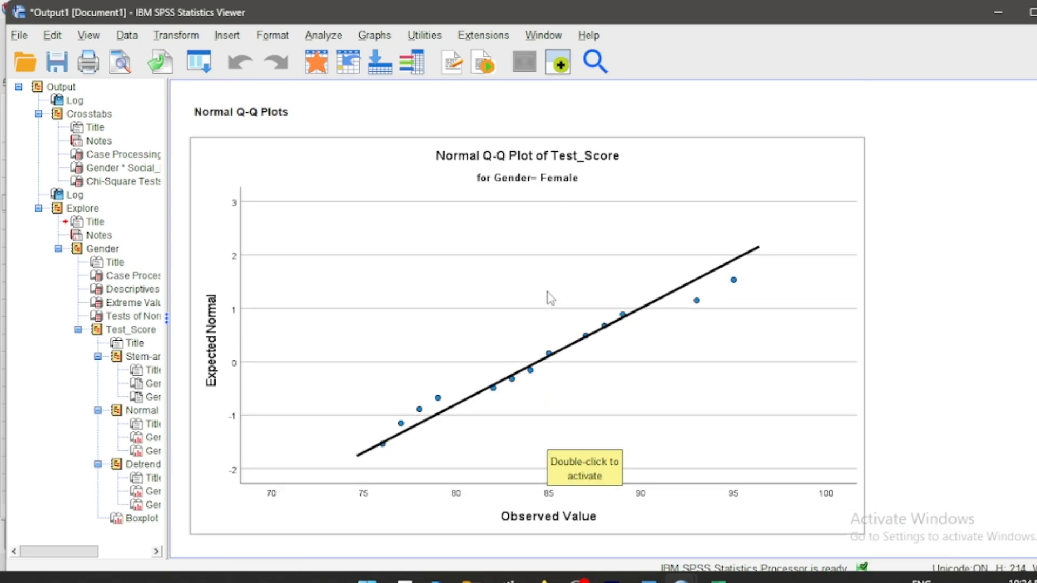
pyautogui.scroll(-9, 550, 297)
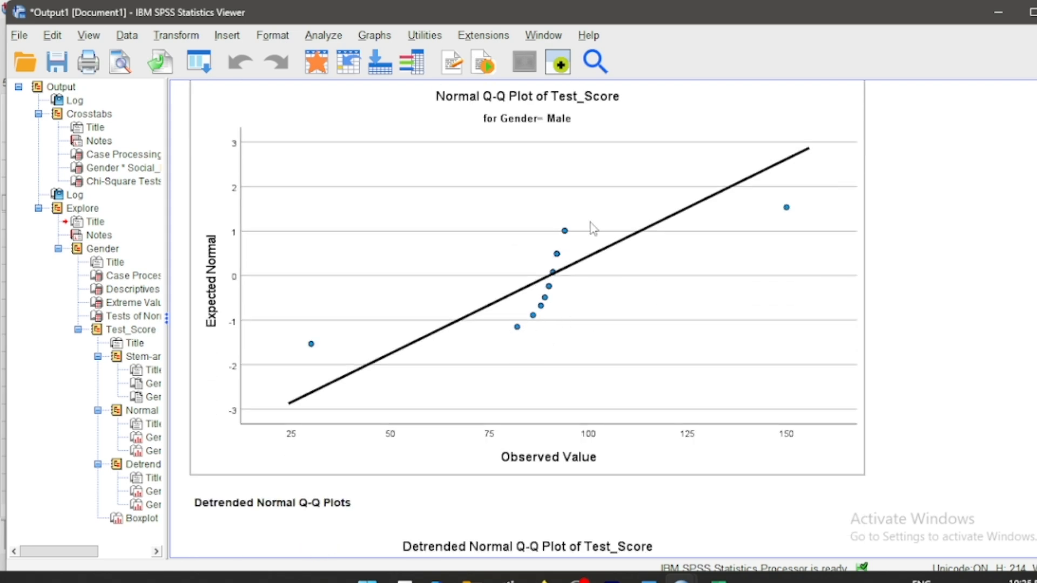
pyautogui.scroll(9, 590, 227)
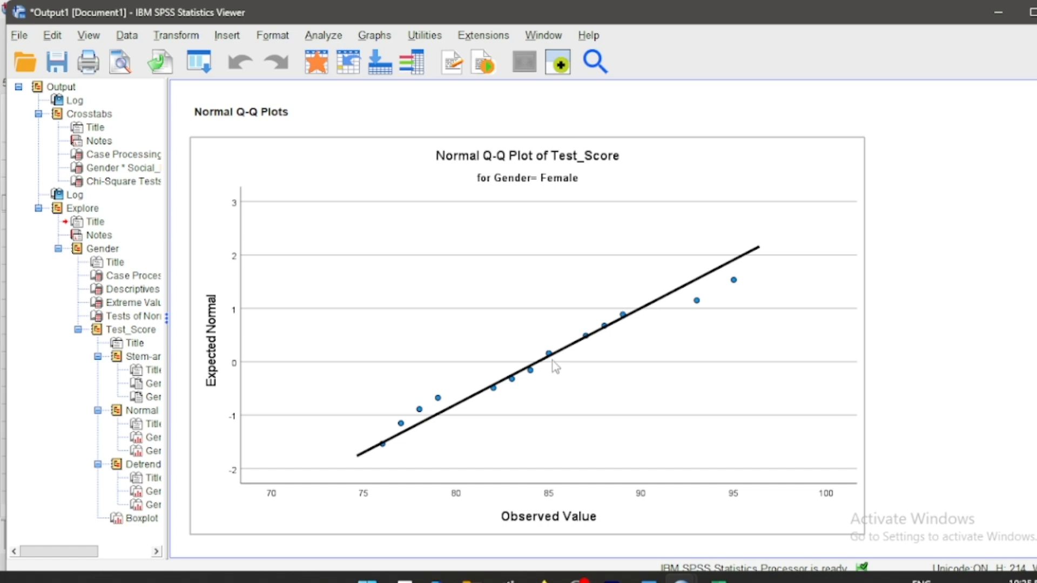
pyautogui.scroll(-9, 639, 323)
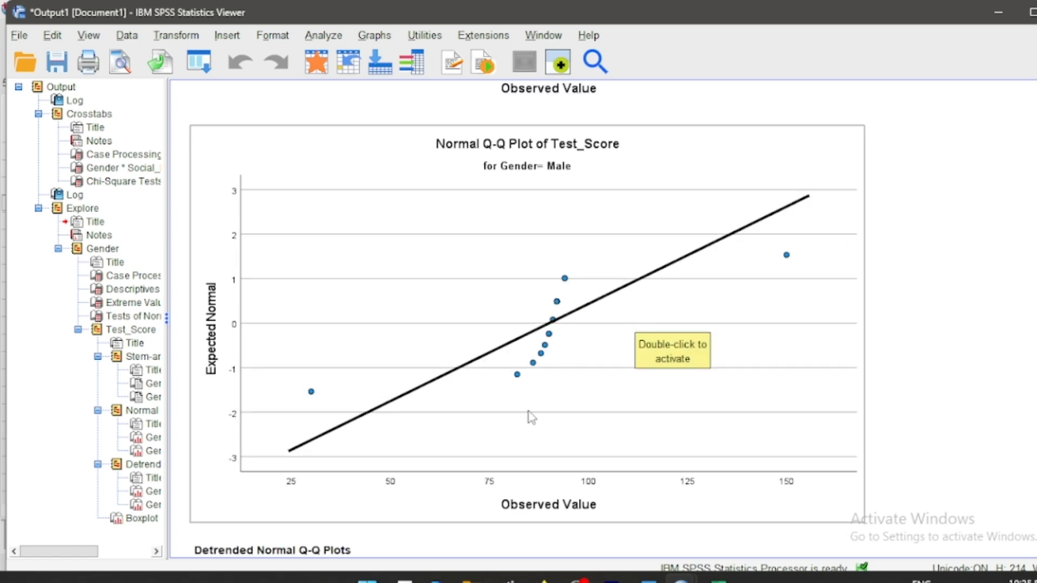
pyautogui.scroll(9, 632, 210)
pyautogui.scroll(-18, 629, 211)
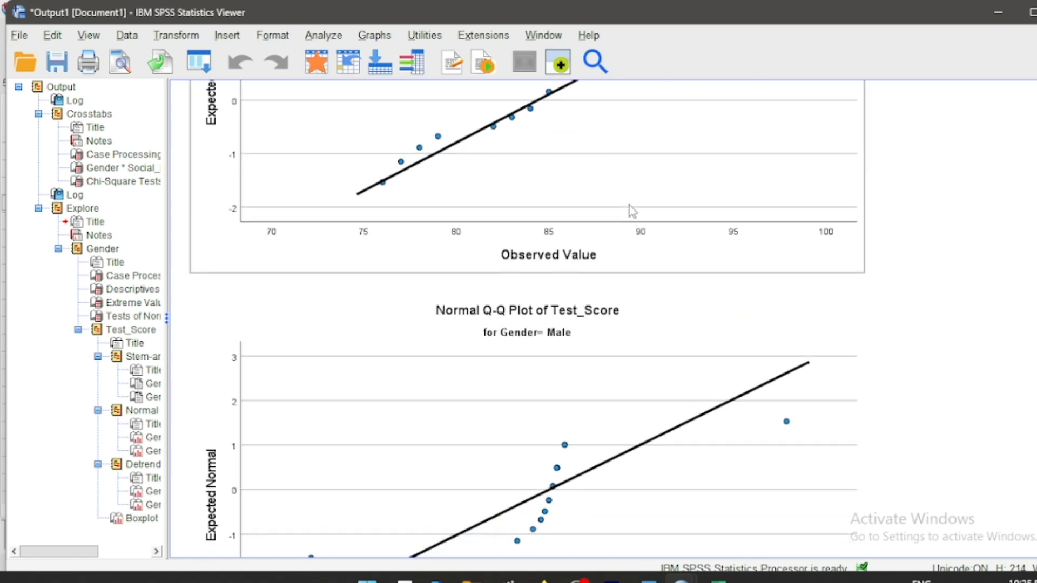
pyautogui.scroll(-16, 442, 299)
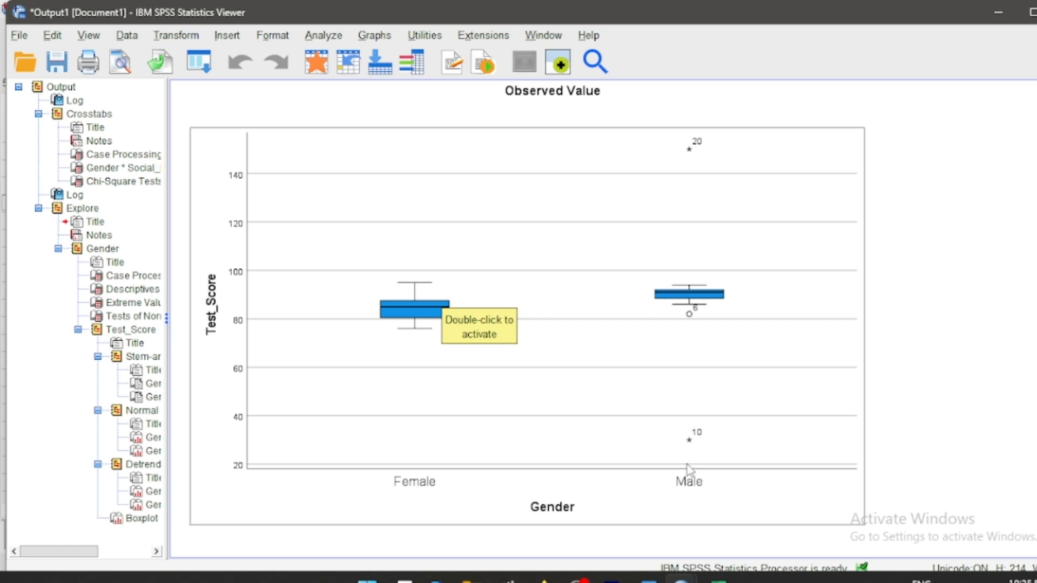
pyautogui.click(442, 282)
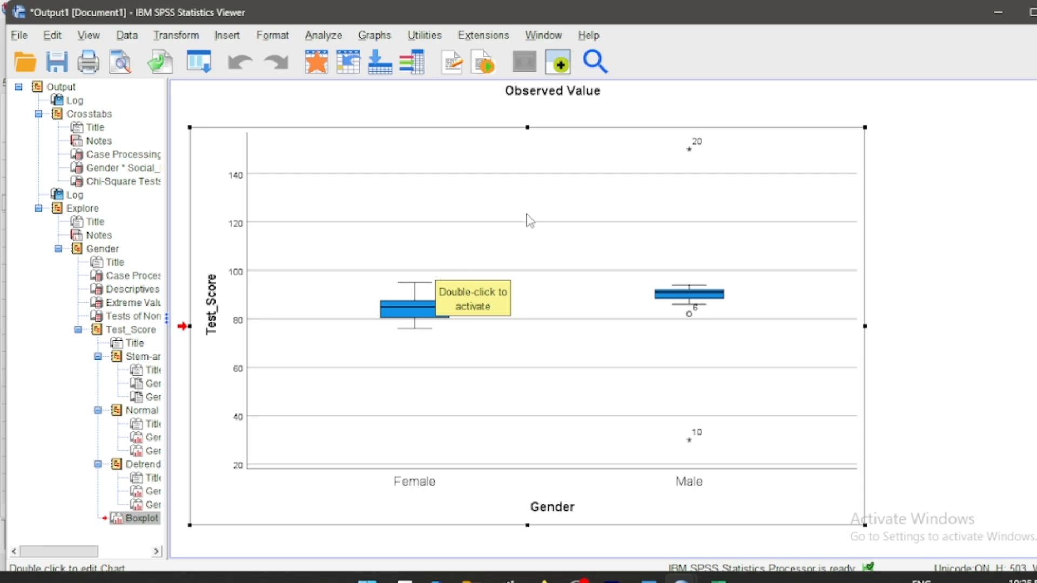
pyautogui.scroll(15, 529, 220)
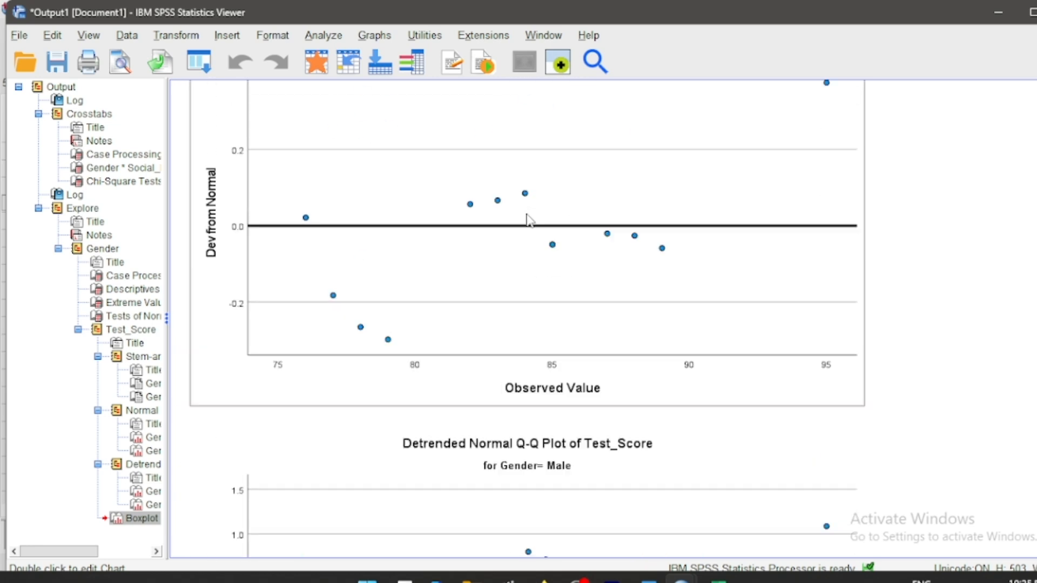
pyautogui.scroll(5, 529, 221)
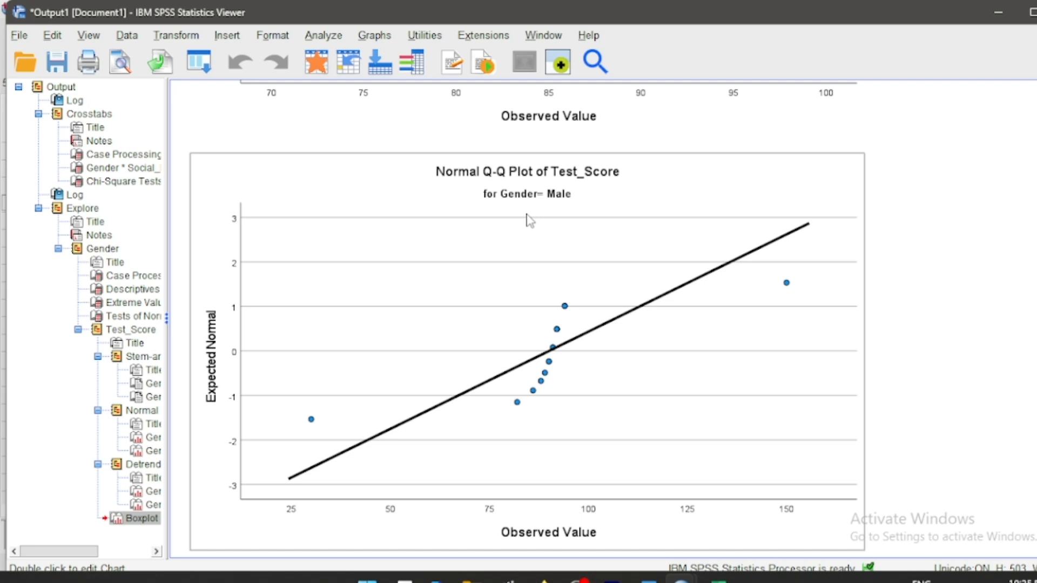